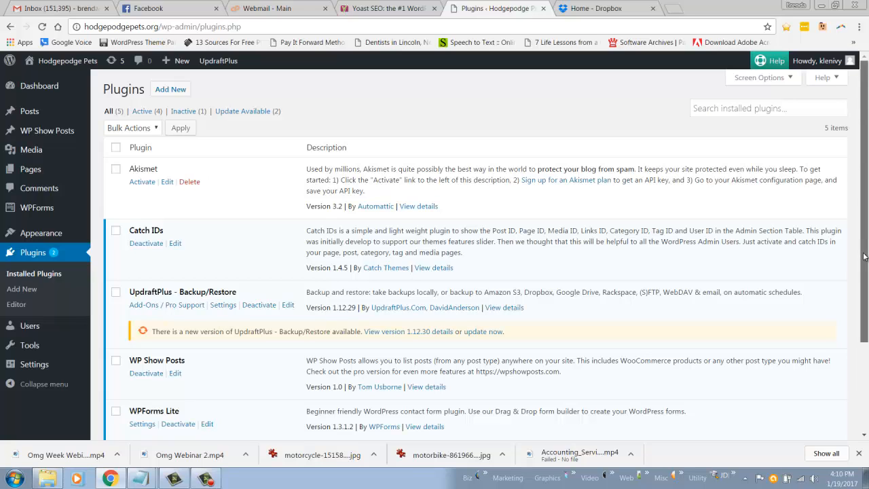
Review the installed plugins list and check the UpdraftPlus.Com backup folder in Dropbox, then return to WordPress.
{"action": "left_click_drag", "start_coordinate": [864, 256], "coordinate": [865, 310]}
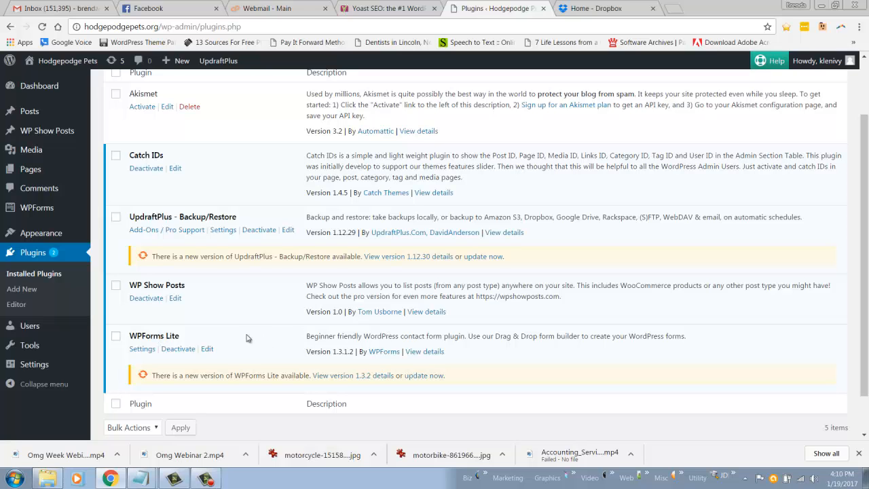
{"action": "scroll", "coordinate": [604, 352], "scroll_direction": "up", "scroll_amount": 1}
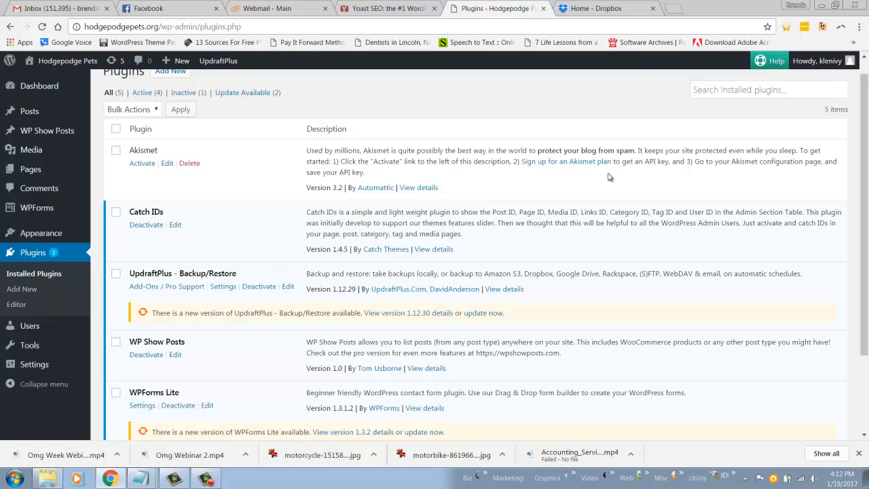
{"action": "left_click", "coordinate": [620, 13]}
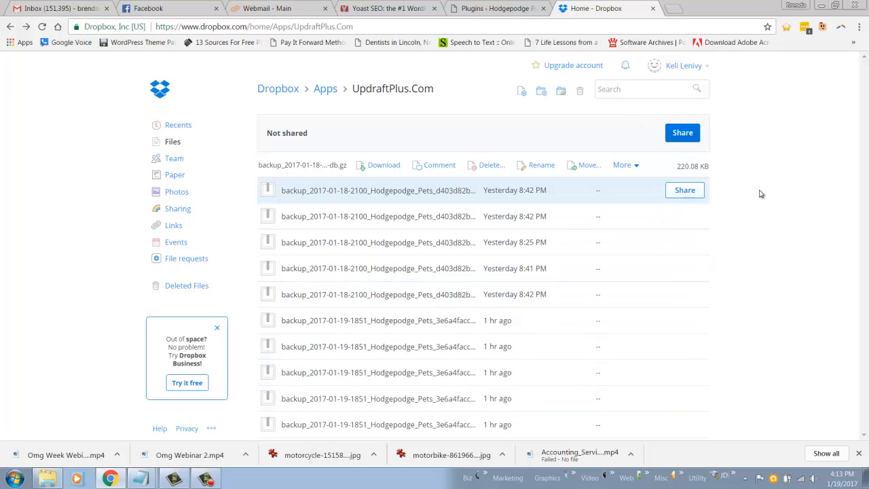
{"action": "left_click", "coordinate": [513, 16]}
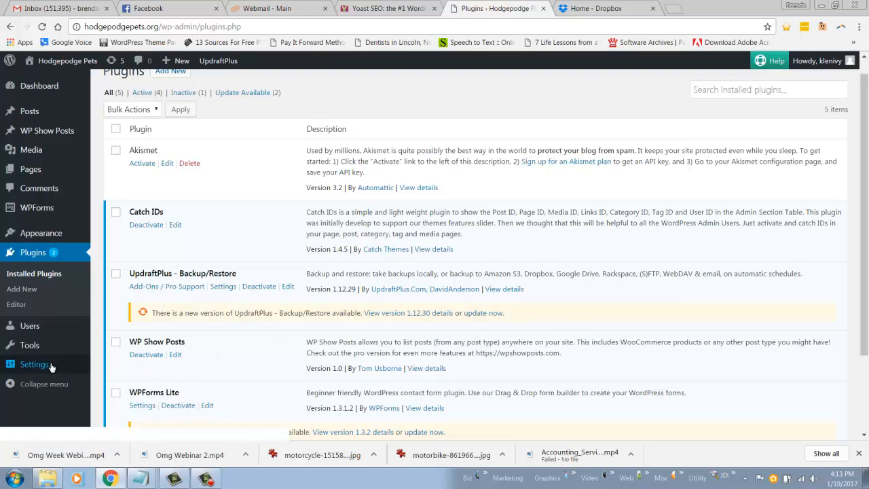
Open the existing backups list in the UpdraftPlus Backups settings and compare its backup dates with the files in Dropbox.
{"action": "mouse_move", "coordinate": [42, 367]}
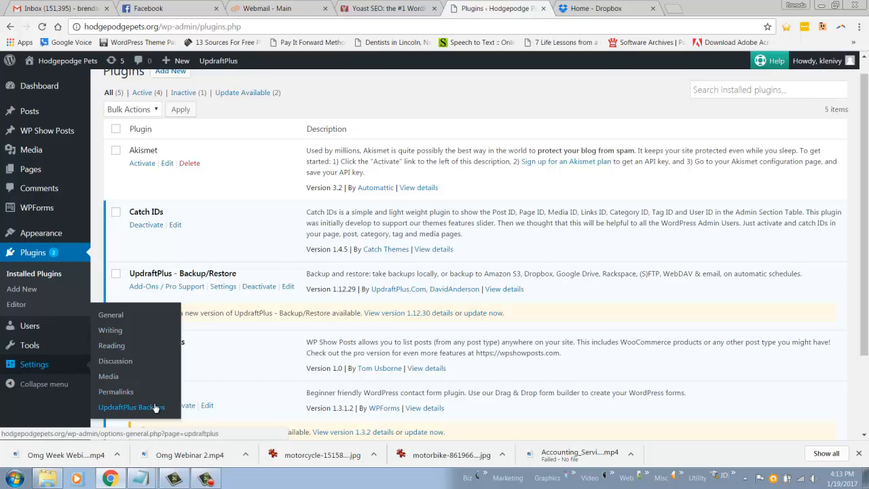
{"action": "left_click", "coordinate": [131, 407]}
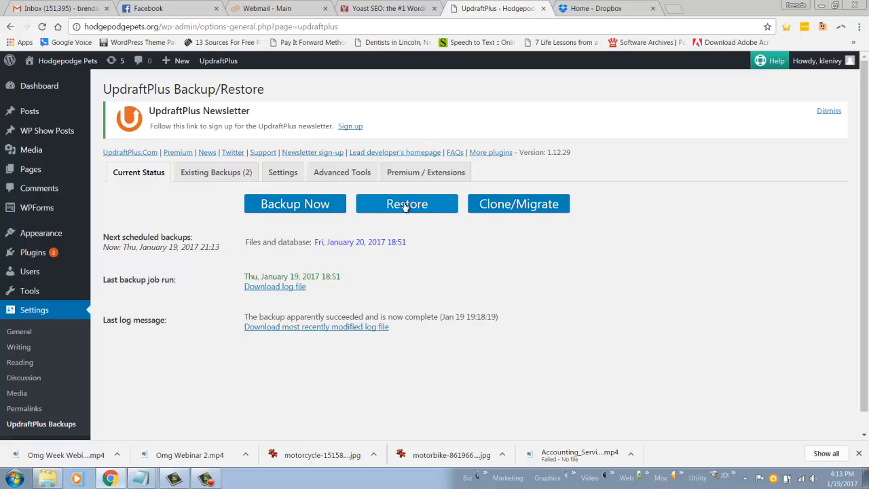
{"action": "left_click", "coordinate": [405, 207]}
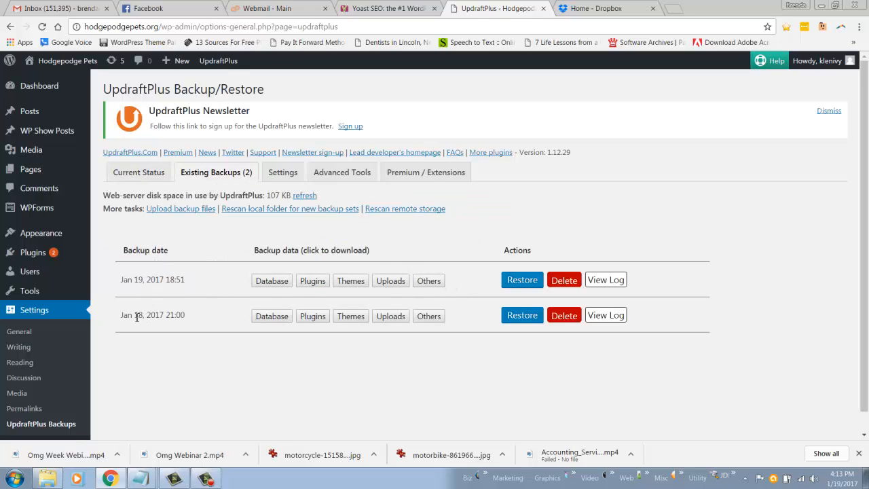
{"action": "left_click", "coordinate": [629, 12]}
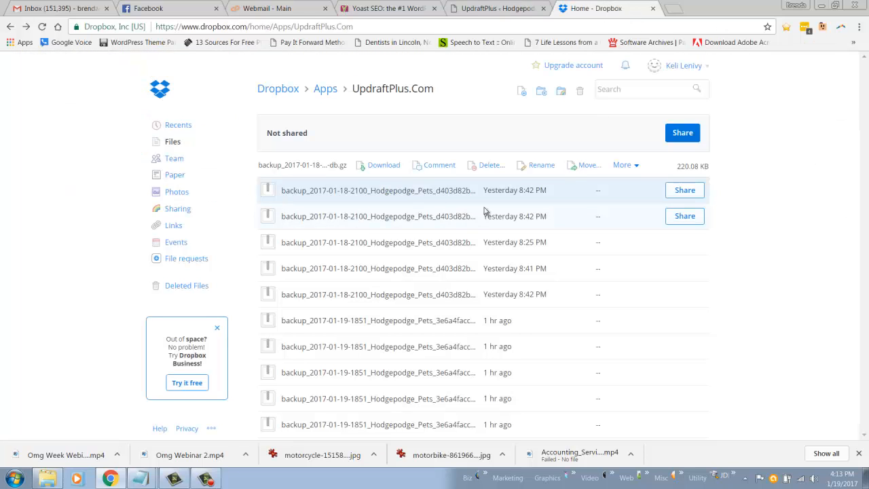
{"action": "left_click", "coordinate": [494, 8]}
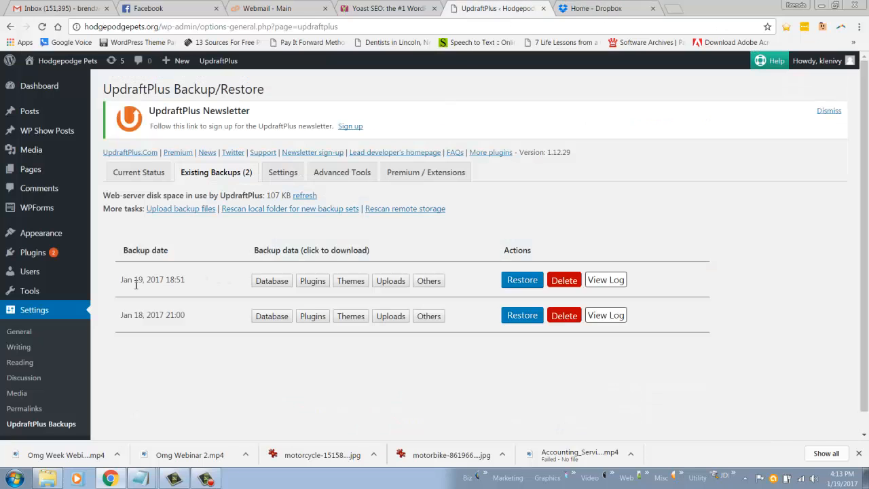
{"action": "left_click", "coordinate": [595, 13]}
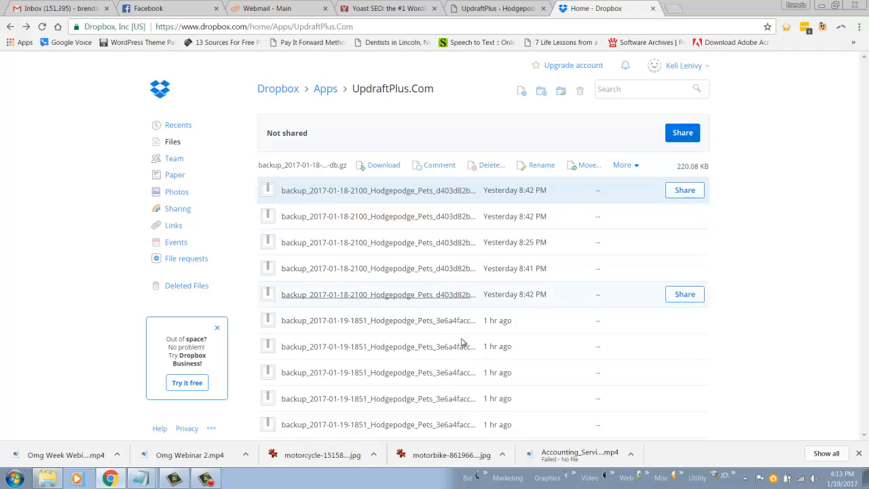
{"action": "left_click", "coordinate": [503, 8]}
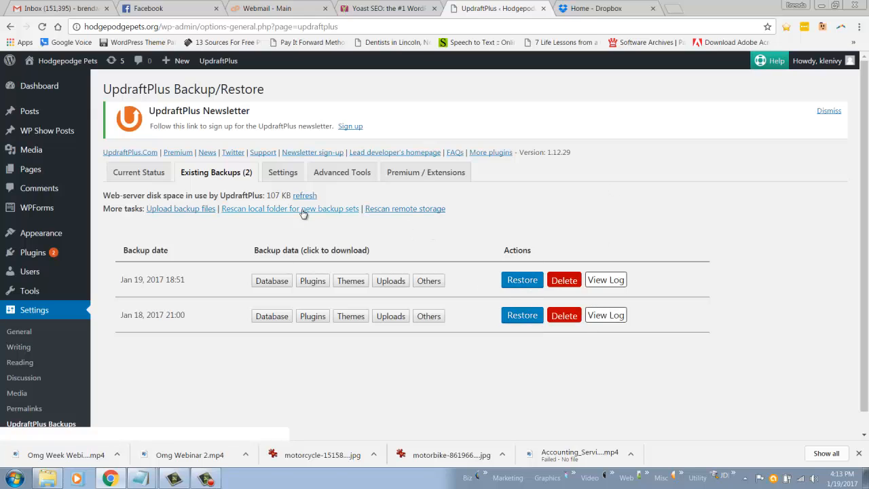
Open the WordPress page for adding new plugins.
{"action": "left_click", "coordinate": [46, 255]}
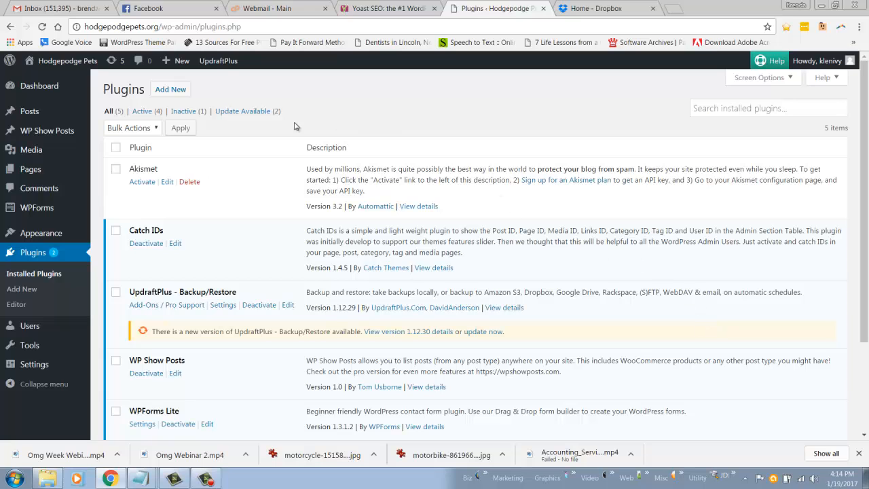
{"action": "left_click", "coordinate": [176, 94]}
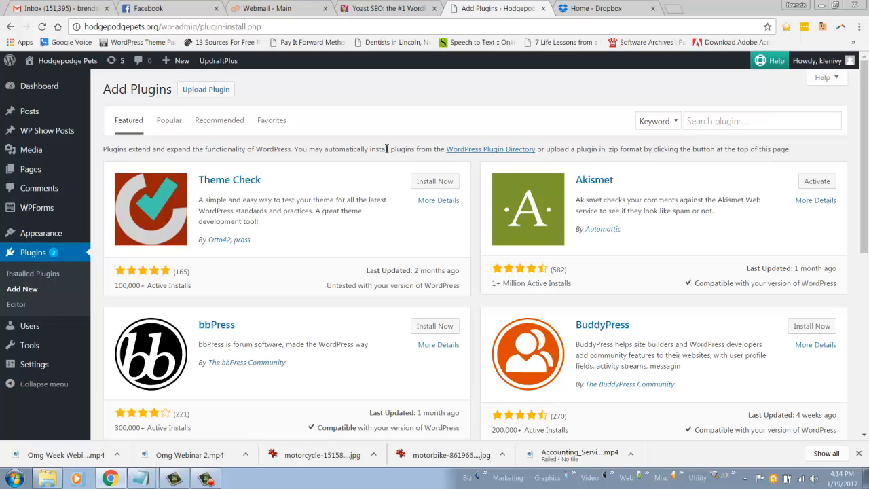
{"action": "left_click", "coordinate": [222, 89]}
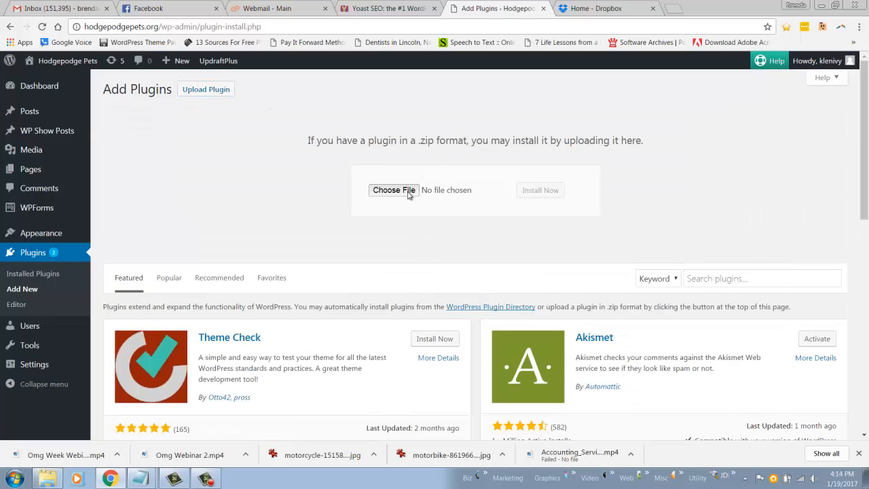
{"action": "left_click", "coordinate": [408, 189]}
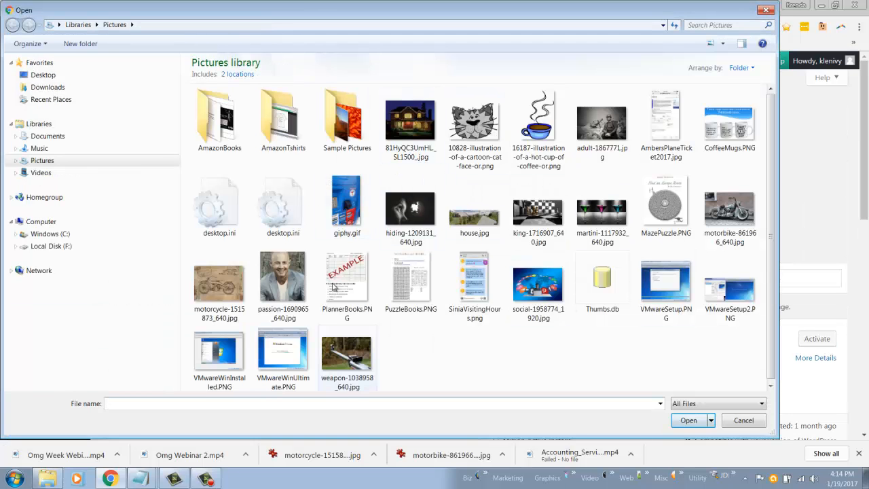
{"action": "left_click", "coordinate": [744, 421]}
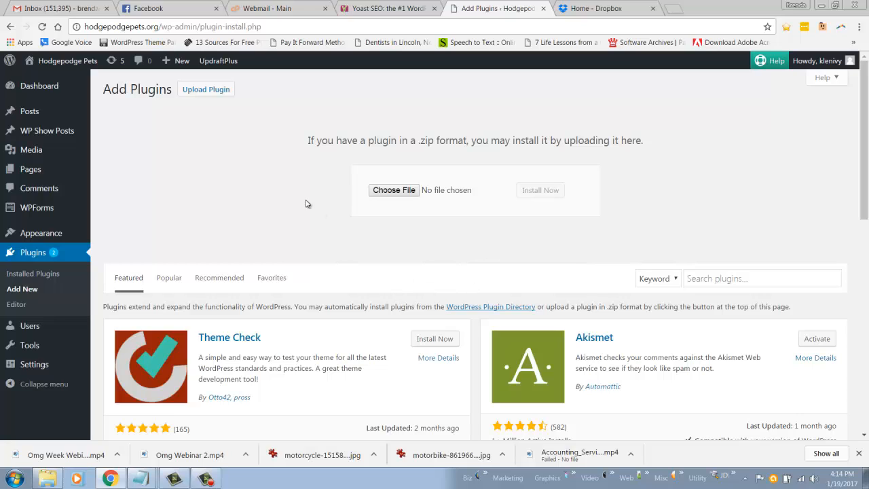
Search the plugin directory for "yoast seo".
{"action": "left_click", "coordinate": [720, 279]}
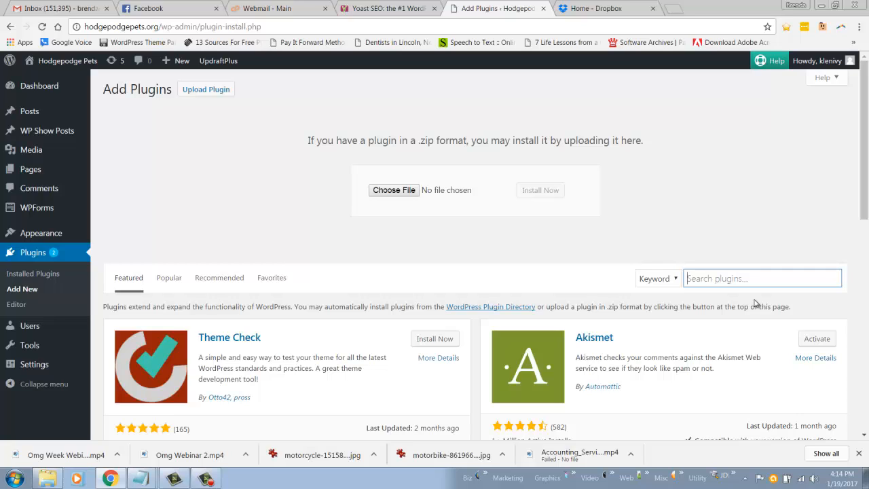
{"action": "type", "text": "yoast seo"}
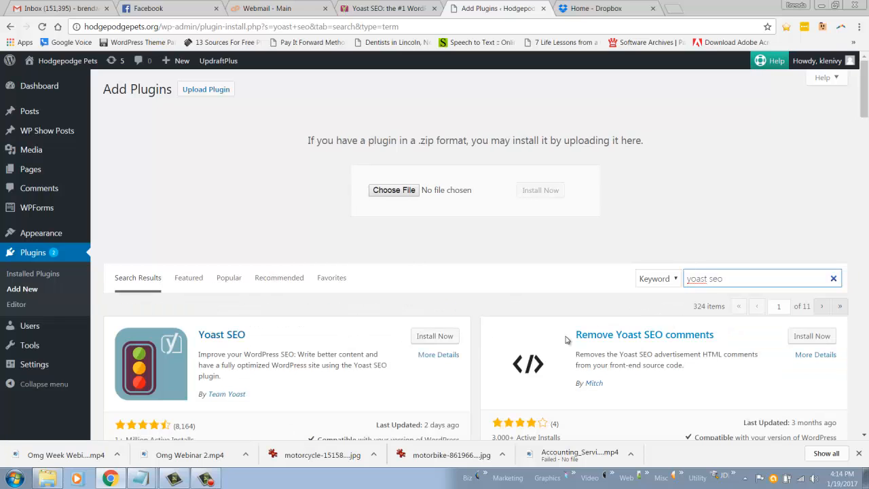
Examine the plugin search results, comparing the Yoast SEO plugin with the related add-ons by ratings, installs and compatibility.
{"action": "scroll", "coordinate": [781, 346], "scroll_direction": "down", "scroll_amount": 1}
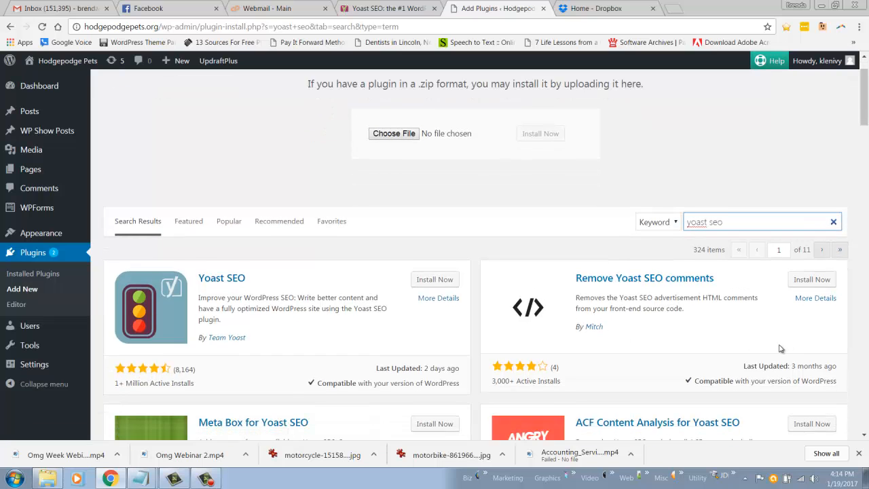
{"action": "scroll", "coordinate": [755, 345], "scroll_direction": "down", "scroll_amount": 2}
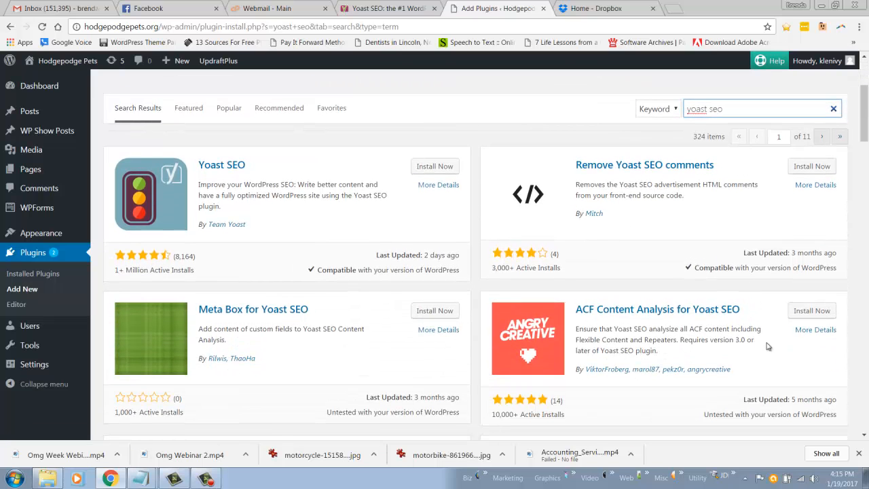
{"action": "scroll", "coordinate": [737, 340], "scroll_direction": "down", "scroll_amount": 3}
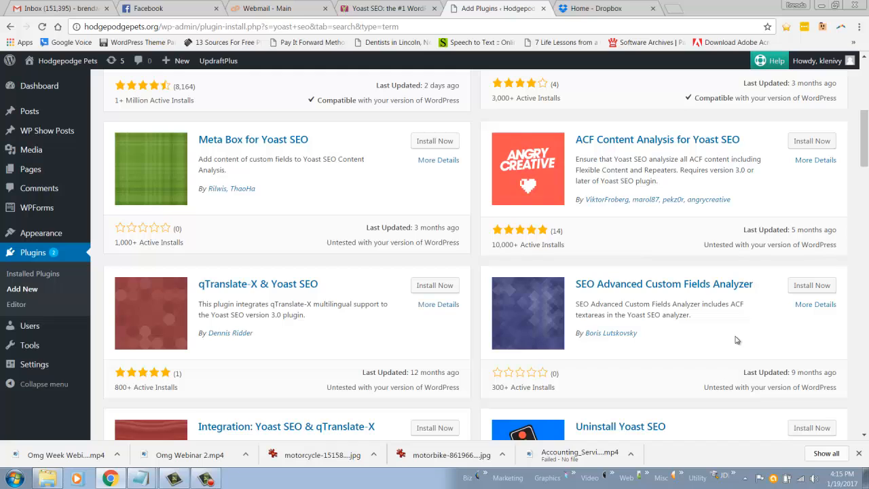
{"action": "scroll", "coordinate": [736, 340], "scroll_direction": "up", "scroll_amount": 2}
{"action": "scroll", "coordinate": [706, 280], "scroll_direction": "up", "scroll_amount": 2}
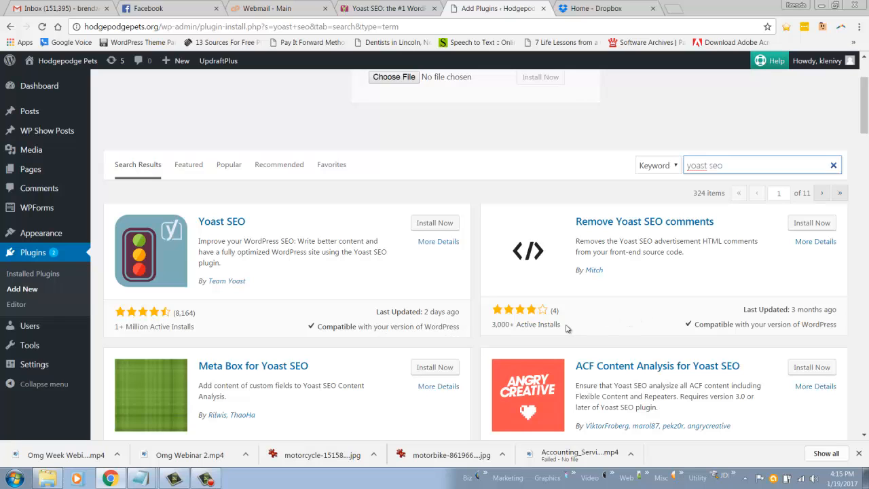
{"action": "scroll", "coordinate": [615, 327], "scroll_direction": "down", "scroll_amount": 2}
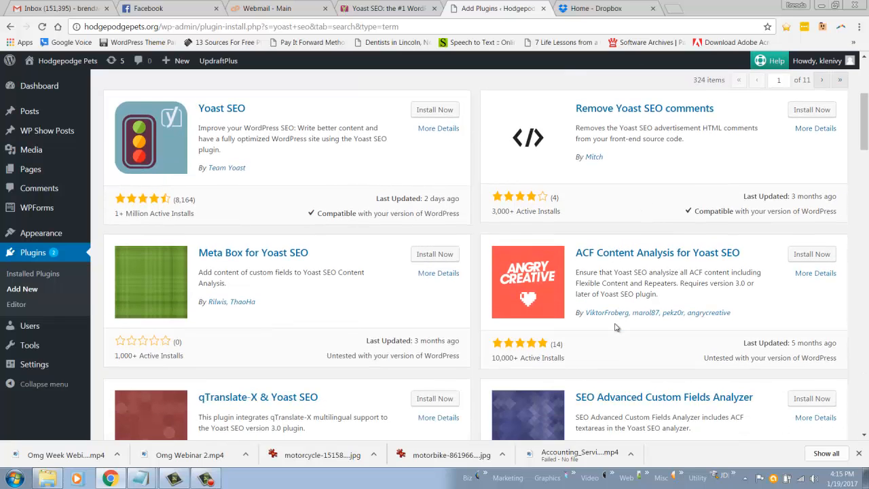
{"action": "scroll", "coordinate": [615, 327], "scroll_direction": "down", "scroll_amount": 2}
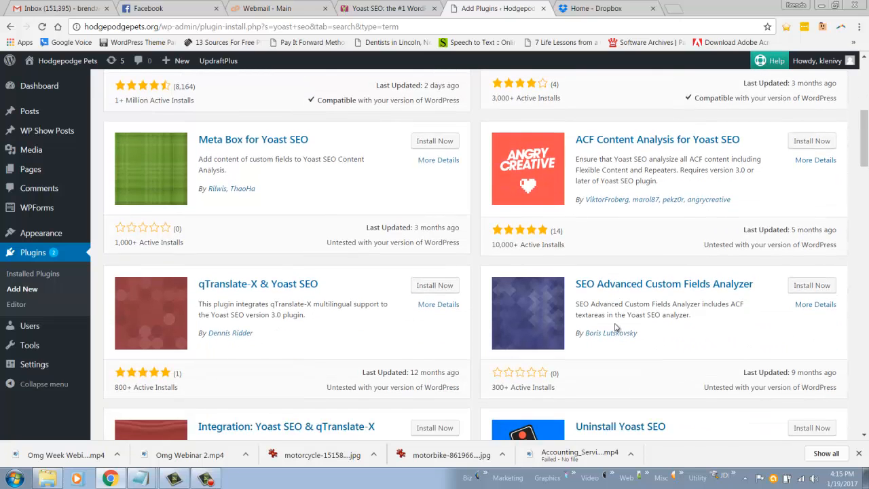
{"action": "scroll", "coordinate": [615, 327], "scroll_direction": "down", "scroll_amount": 1}
{"action": "scroll", "coordinate": [615, 328], "scroll_direction": "down", "scroll_amount": 2}
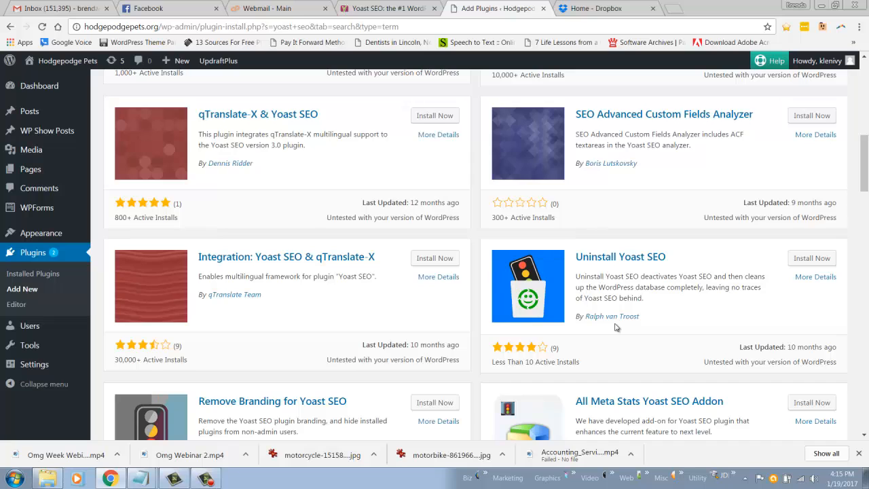
{"action": "scroll", "coordinate": [615, 327], "scroll_direction": "up", "scroll_amount": 8}
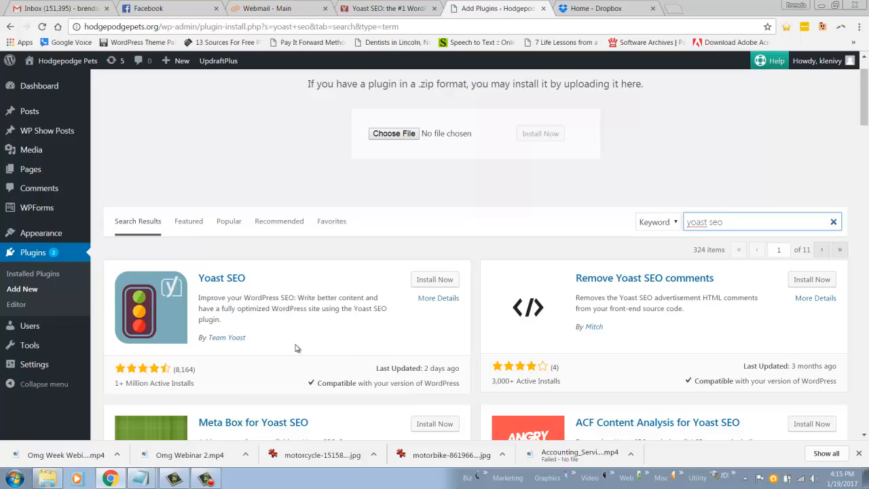
Open the details of the Yoast SEO plugin and read its description, version information and ratings.
{"action": "left_click", "coordinate": [446, 301]}
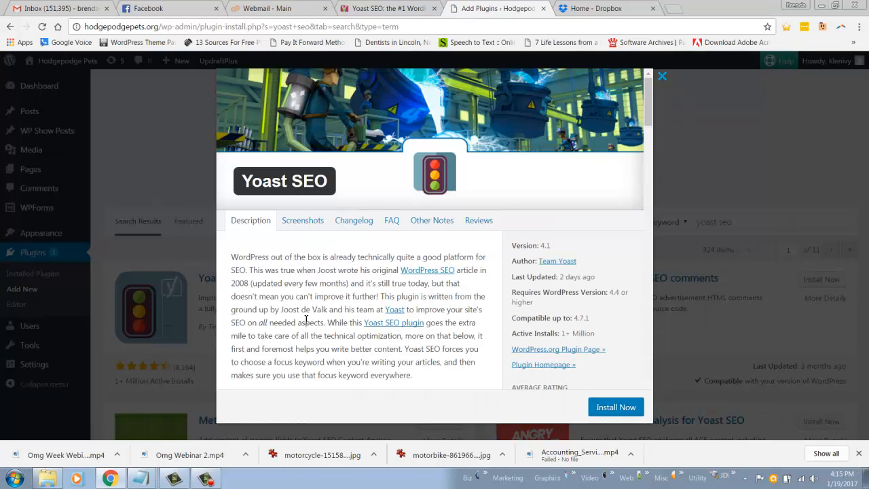
{"action": "scroll", "coordinate": [305, 319], "scroll_direction": "down", "scroll_amount": 2}
{"action": "scroll", "coordinate": [337, 333], "scroll_direction": "down", "scroll_amount": 3}
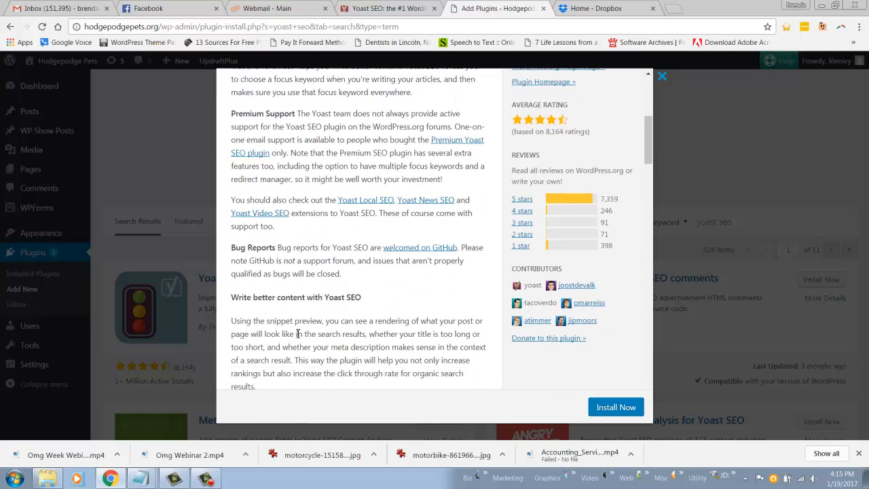
{"action": "scroll", "coordinate": [299, 333], "scroll_direction": "up", "scroll_amount": 5}
{"action": "scroll", "coordinate": [326, 325], "scroll_direction": "down", "scroll_amount": 2}
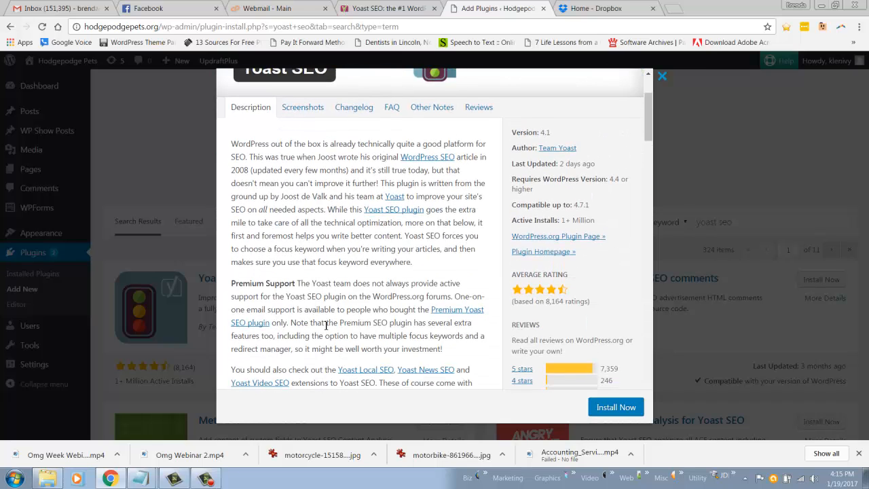
{"action": "scroll", "coordinate": [350, 319], "scroll_direction": "up", "scroll_amount": 1}
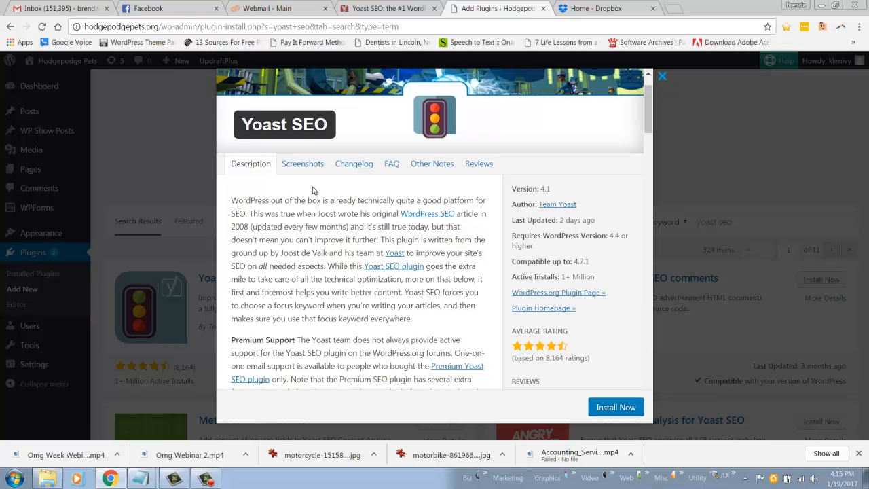
View the screenshots and the changelog in the Yoast SEO plugin details.
{"action": "left_click", "coordinate": [305, 167]}
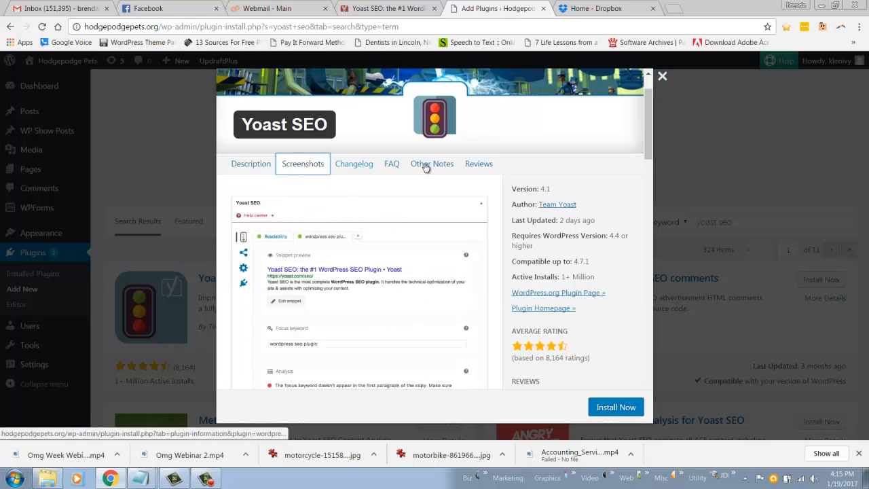
{"action": "left_click", "coordinate": [364, 168]}
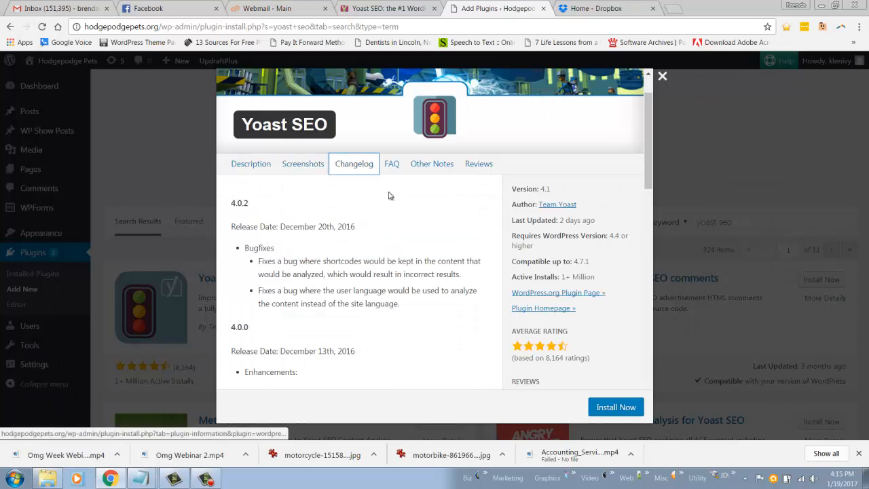
{"action": "scroll", "coordinate": [323, 264], "scroll_direction": "down", "scroll_amount": 1}
{"action": "scroll", "coordinate": [324, 265], "scroll_direction": "up", "scroll_amount": 3}
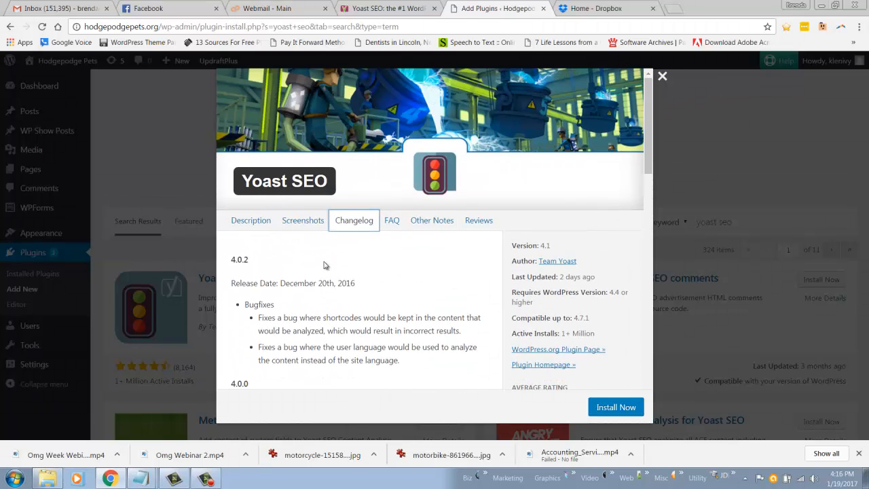
Show the FAQ in the Yoast SEO plugin details and open its kb.yoast.com link in a new tab.
{"action": "left_click", "coordinate": [400, 223]}
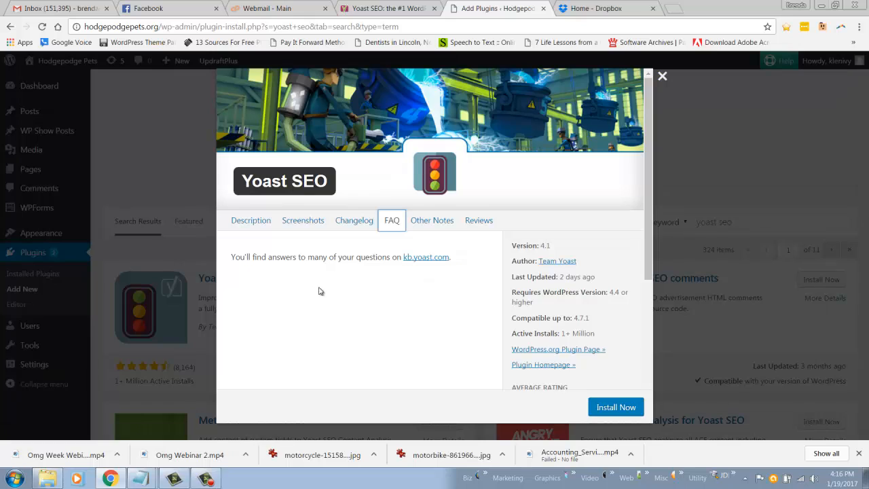
{"action": "right_click", "coordinate": [432, 264]}
{"action": "left_click", "coordinate": [450, 269]}
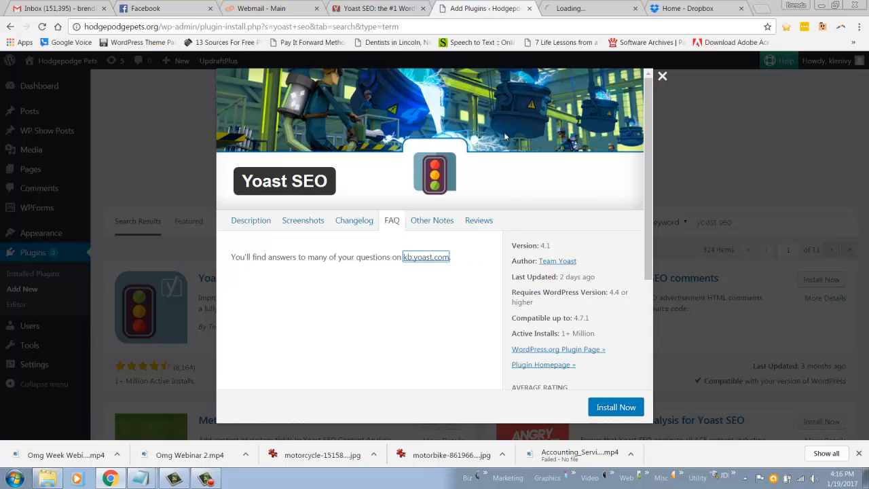
Look through the Yoast SEO knowledge base article list, then return to the plugin details in the WordPress admin.
{"action": "left_click", "coordinate": [585, 9]}
{"action": "scroll", "coordinate": [555, 274], "scroll_direction": "down", "scroll_amount": 1}
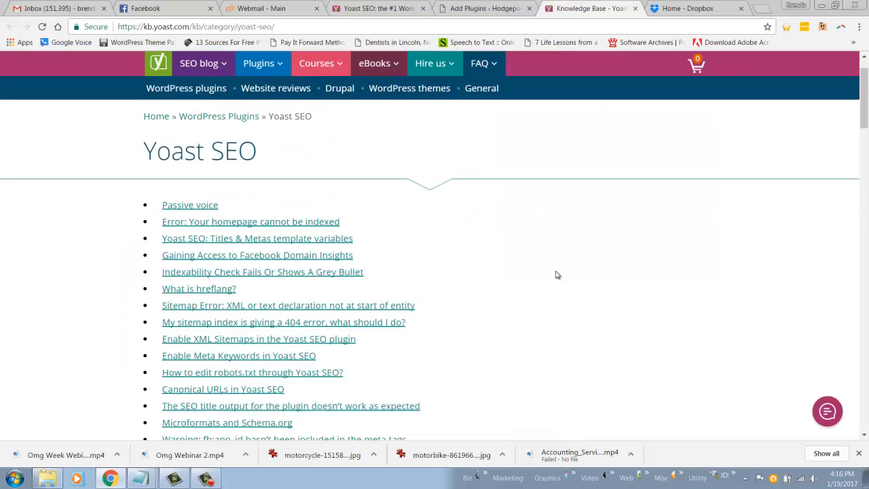
{"action": "scroll", "coordinate": [555, 275], "scroll_direction": "down", "scroll_amount": 4}
{"action": "scroll", "coordinate": [555, 274], "scroll_direction": "up", "scroll_amount": 5}
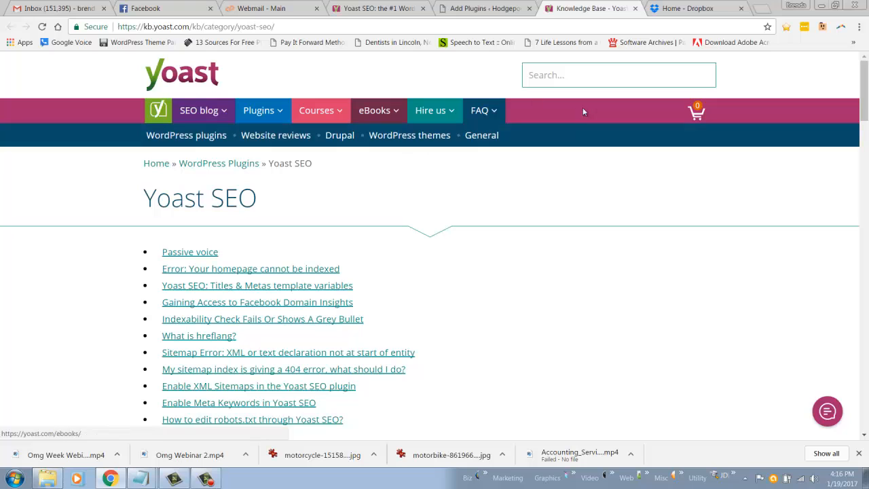
{"action": "left_click", "coordinate": [477, 9]}
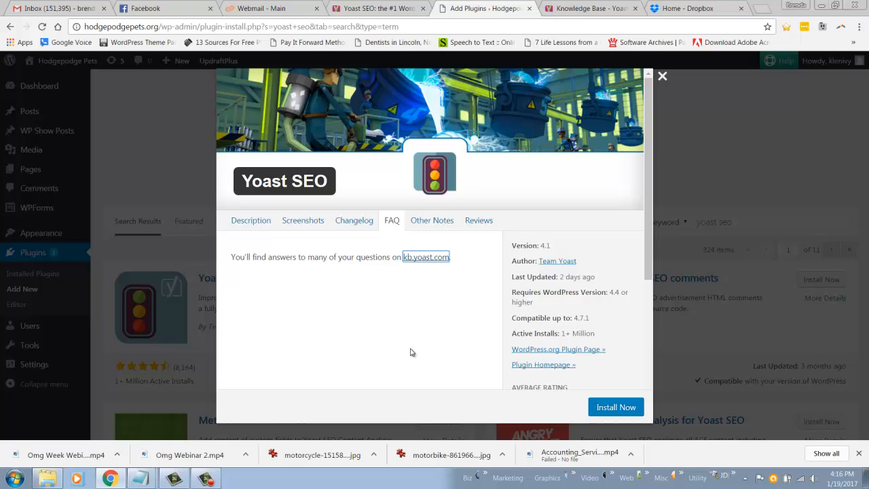
Close the plugin details, then install and activate the Yoast SEO plugin from the search results.
{"action": "left_click_drag", "start_coordinate": [647, 258], "coordinate": [658, 220]}
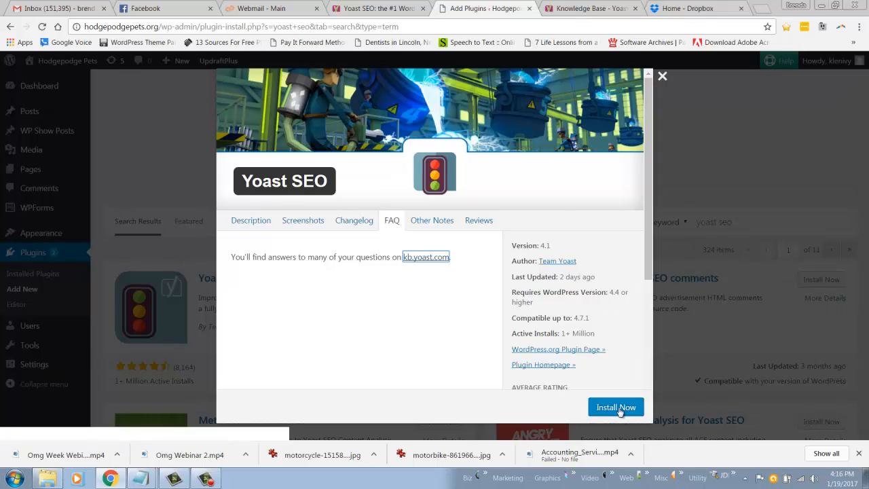
{"action": "left_click", "coordinate": [668, 82]}
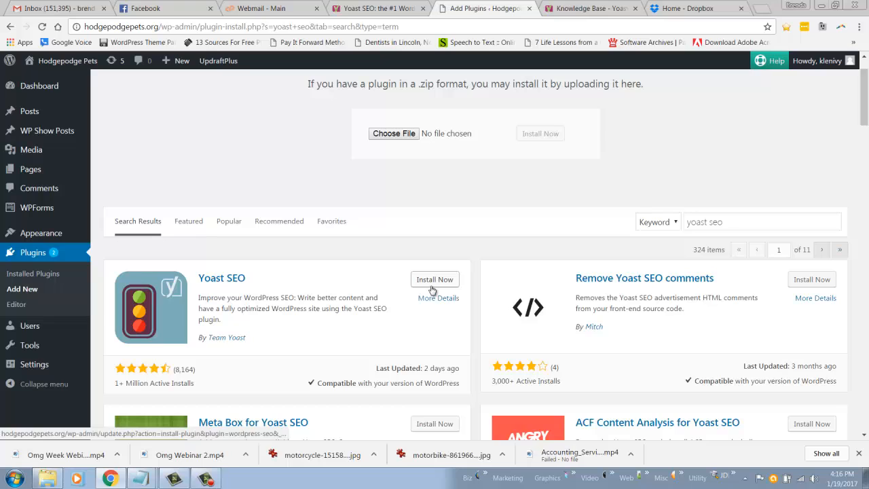
{"action": "left_click", "coordinate": [430, 283]}
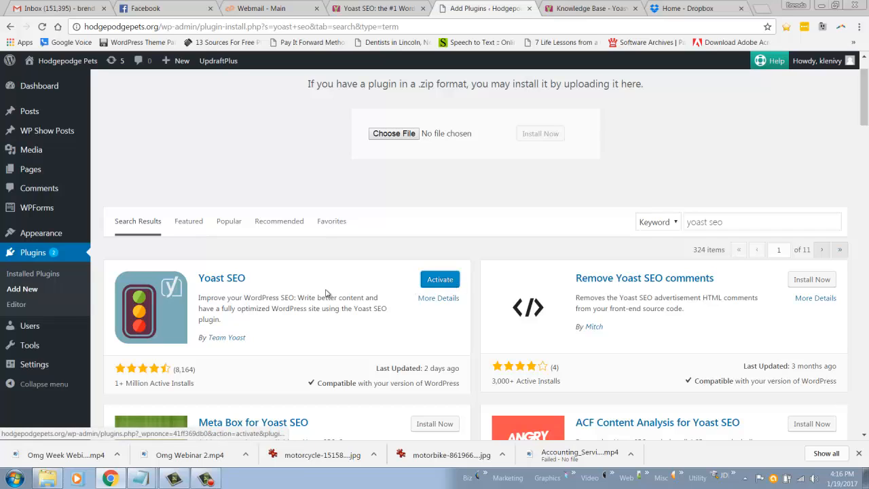
{"action": "left_click", "coordinate": [455, 279]}
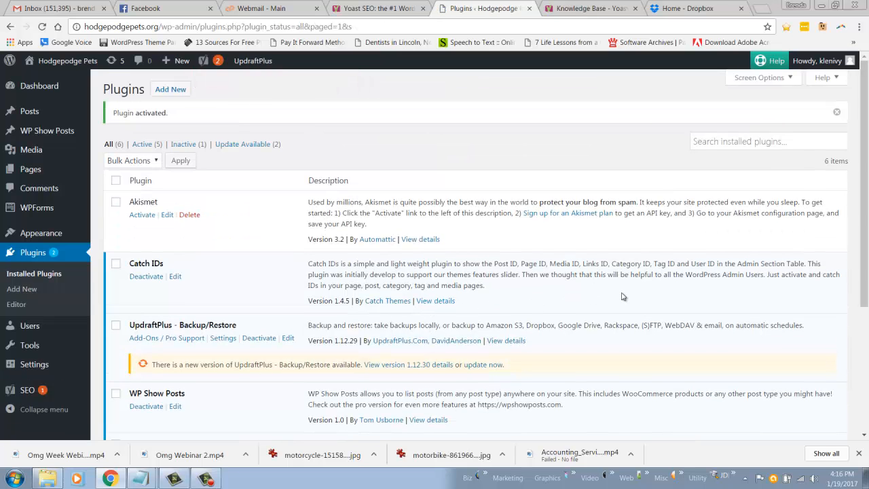
Find Yoast SEO in the installed plugins list and open its SEO dashboard.
{"action": "scroll", "coordinate": [623, 297], "scroll_direction": "down", "scroll_amount": 3}
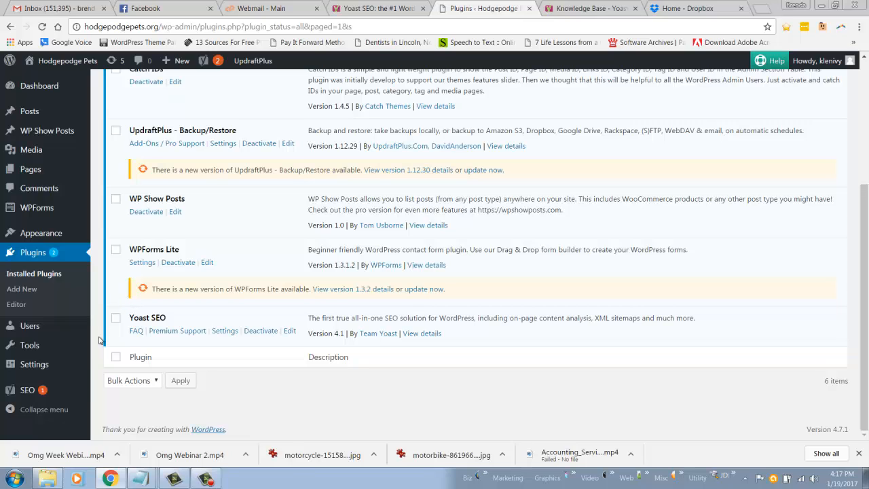
{"action": "mouse_move", "coordinate": [34, 392]}
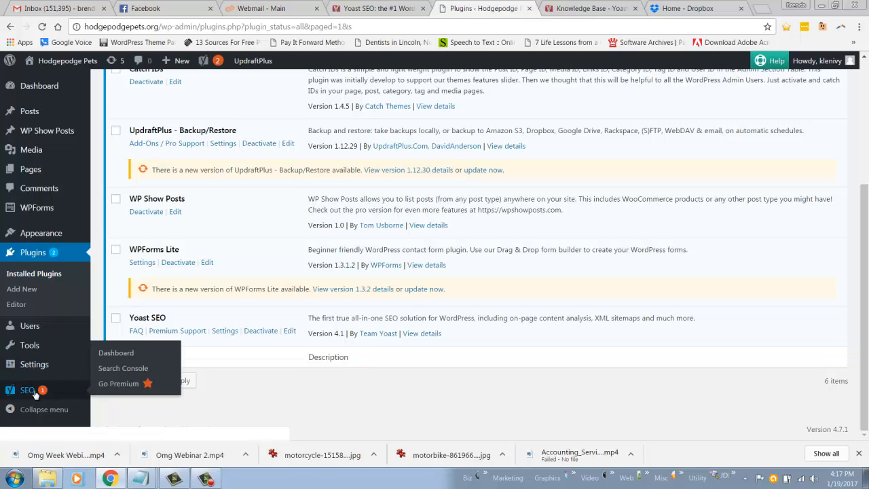
{"action": "left_click", "coordinate": [123, 354]}
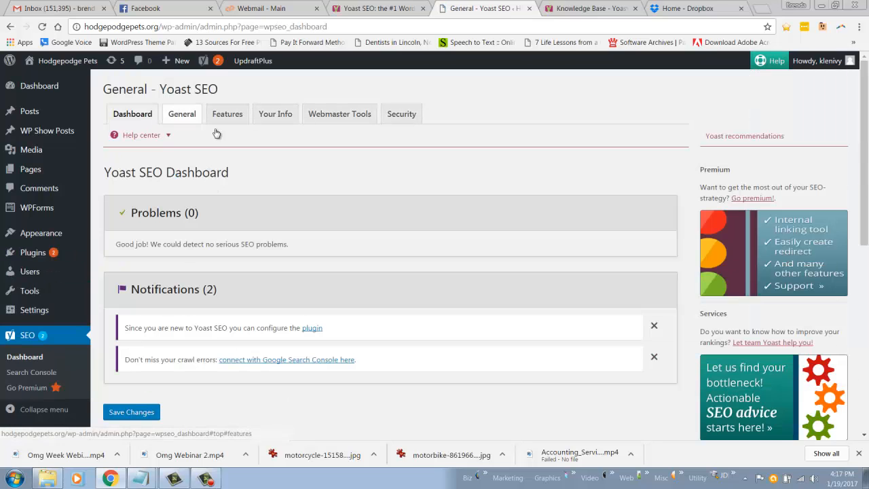
Return to the installed plugins and update UpdraftPlus - Backup/Restore to version 1.12.30 and WPForms Lite to version 1.3.2.
{"action": "mouse_move", "coordinate": [49, 313]}
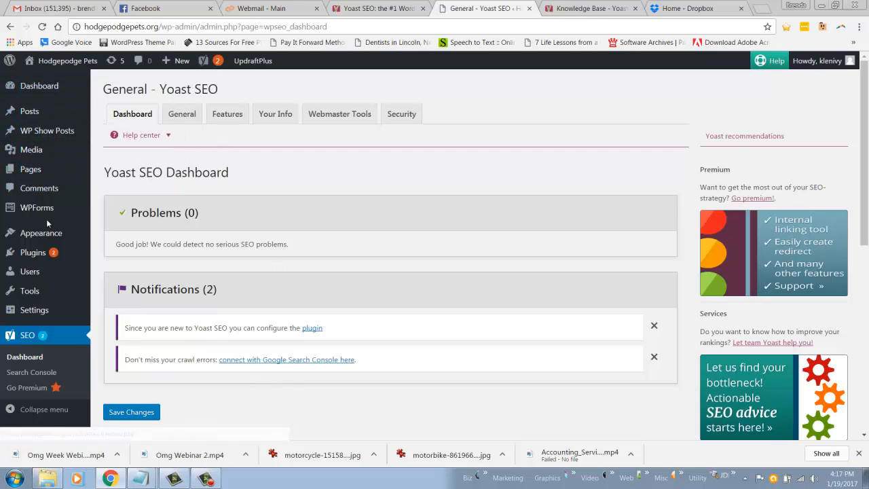
{"action": "mouse_move", "coordinate": [36, 257]}
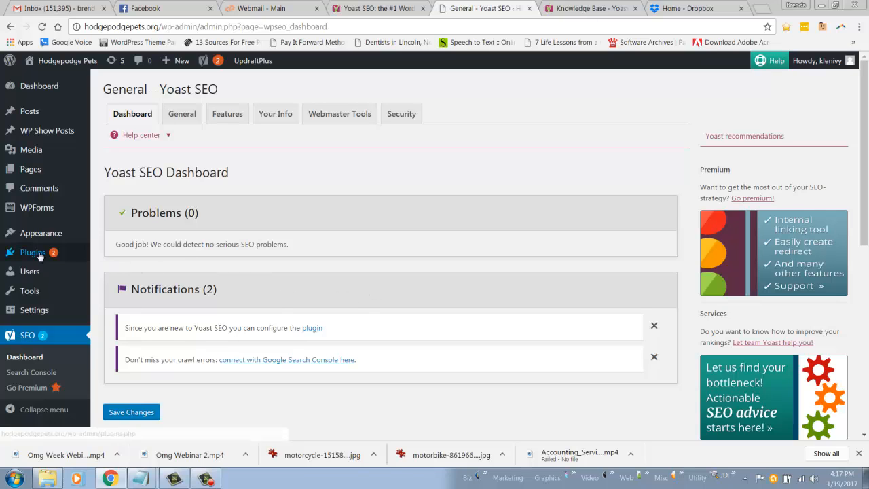
{"action": "left_click", "coordinate": [105, 260]}
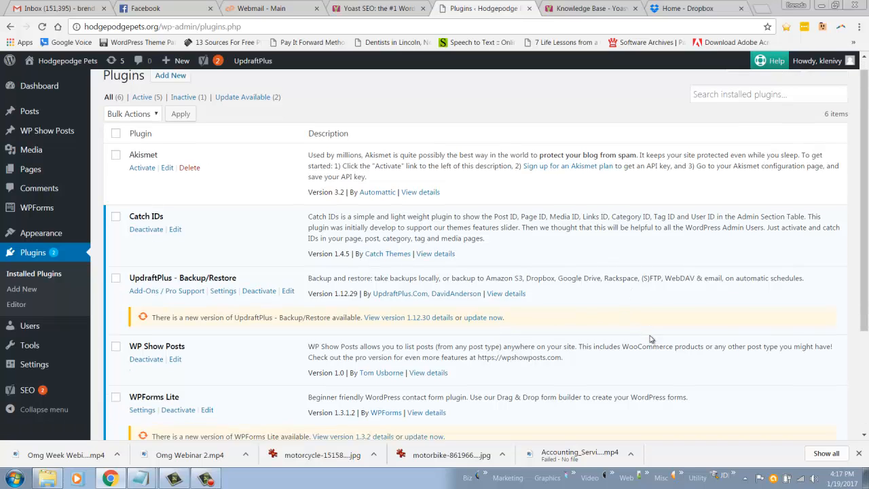
{"action": "scroll", "coordinate": [653, 337], "scroll_direction": "down", "scroll_amount": 1}
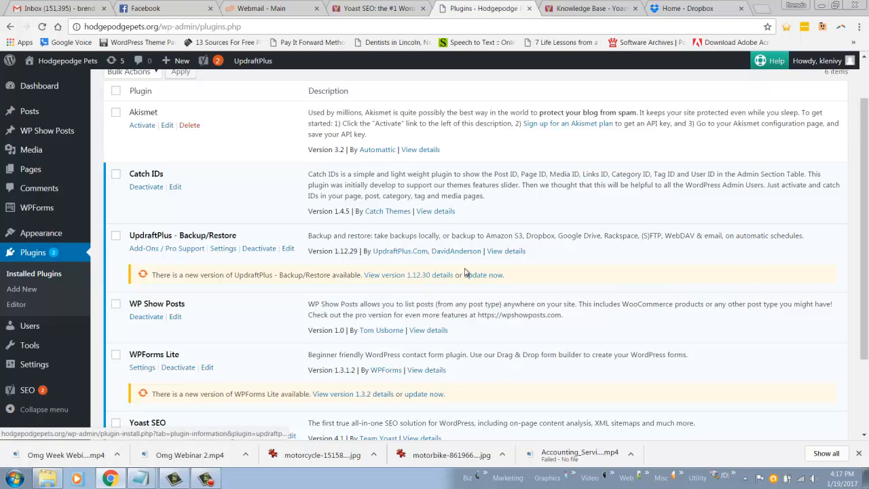
{"action": "scroll", "coordinate": [441, 374], "scroll_direction": "down", "scroll_amount": 1}
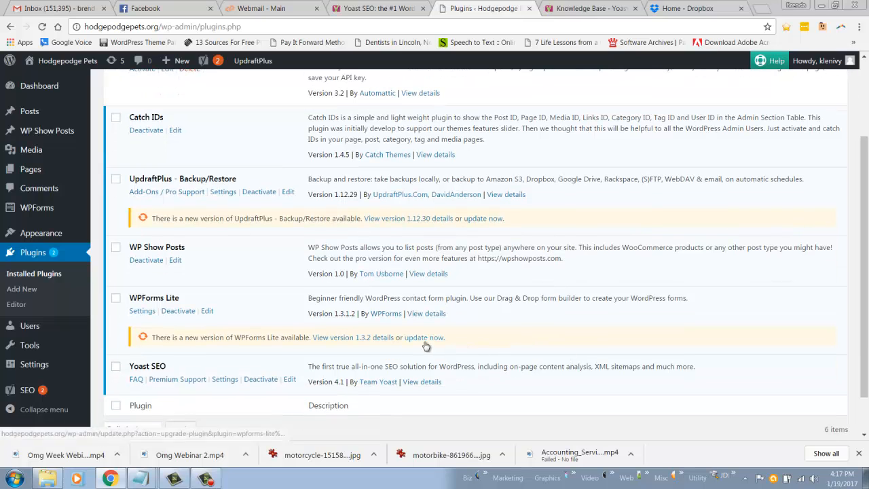
{"action": "left_click", "coordinate": [490, 221]}
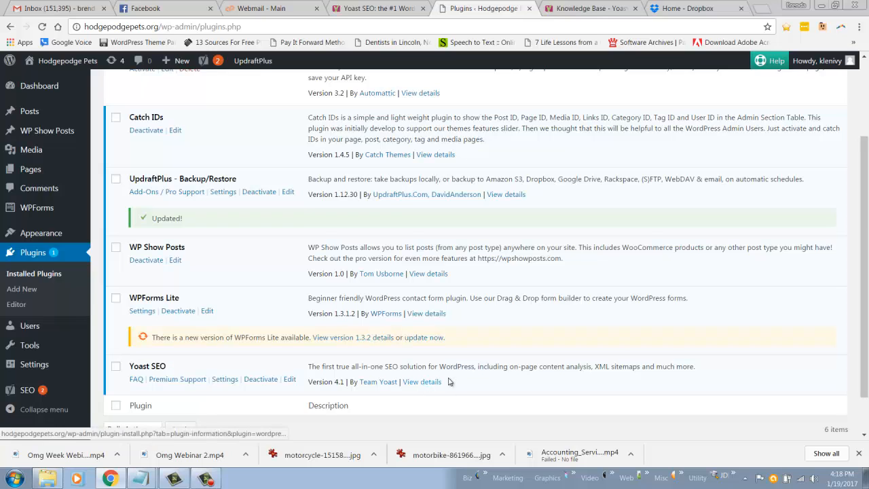
{"action": "left_click", "coordinate": [438, 338]}
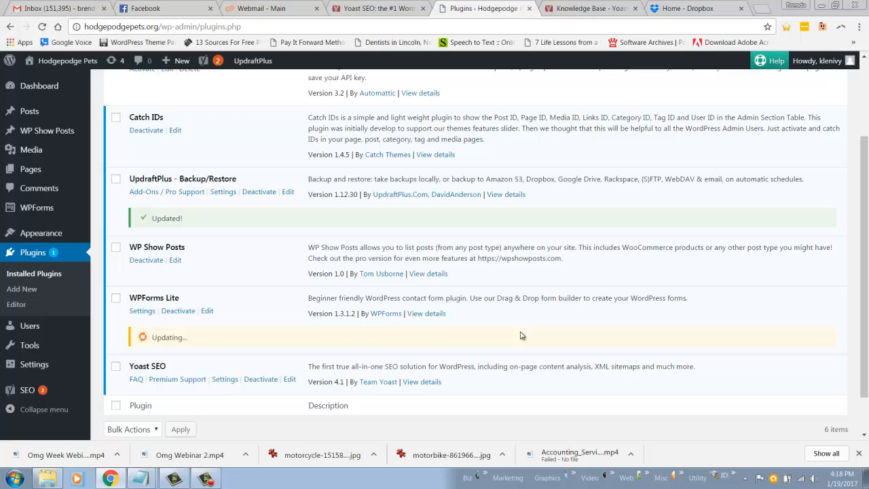
{"action": "scroll", "coordinate": [522, 335], "scroll_direction": "up", "scroll_amount": 2}
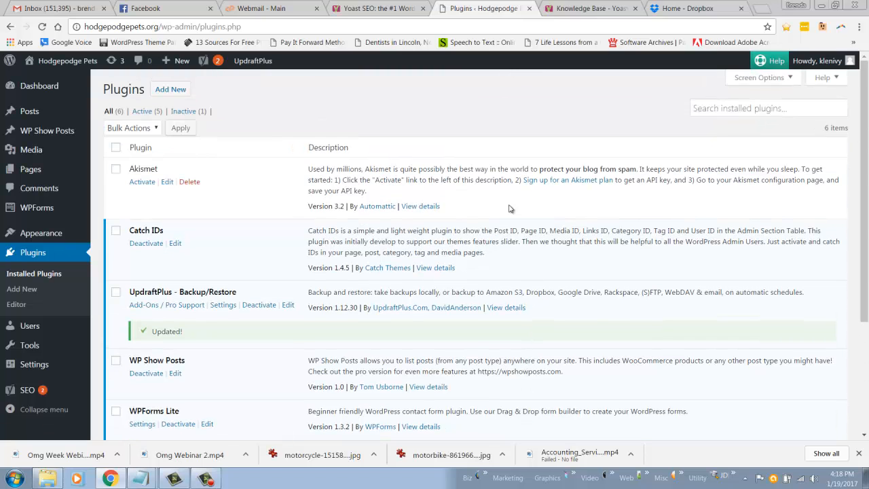
Open the Hodgepodge Pets site in a new tab to check its home page, then return to the plugins list and review it.
{"action": "right_click", "coordinate": [62, 65]}
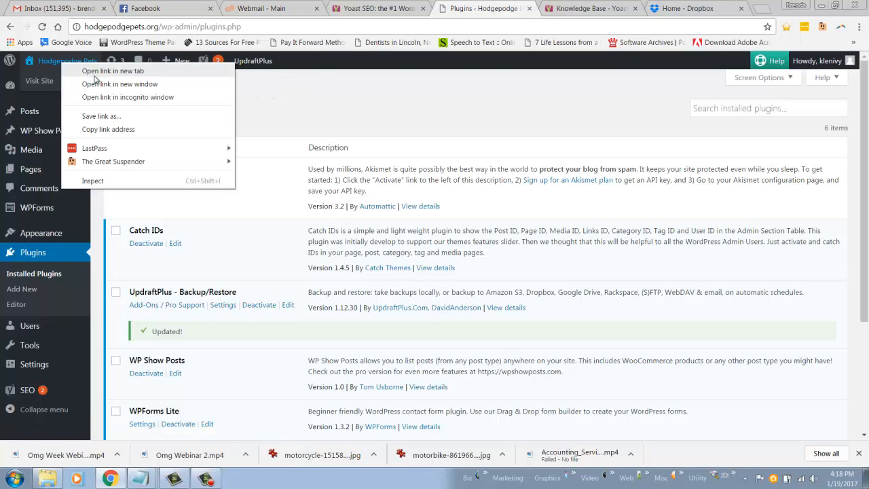
{"action": "left_click", "coordinate": [102, 72]}
{"action": "left_click", "coordinate": [606, 9]}
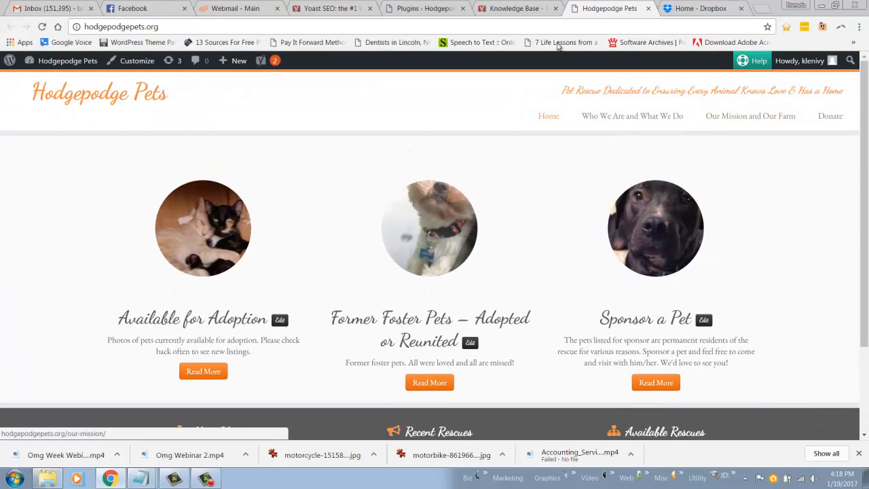
{"action": "left_click", "coordinate": [427, 10]}
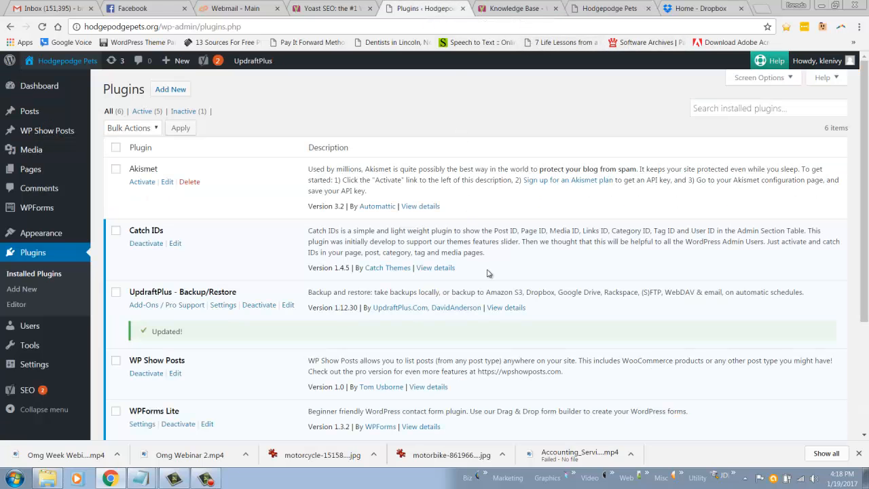
{"action": "scroll", "coordinate": [487, 273], "scroll_direction": "down", "scroll_amount": 5}
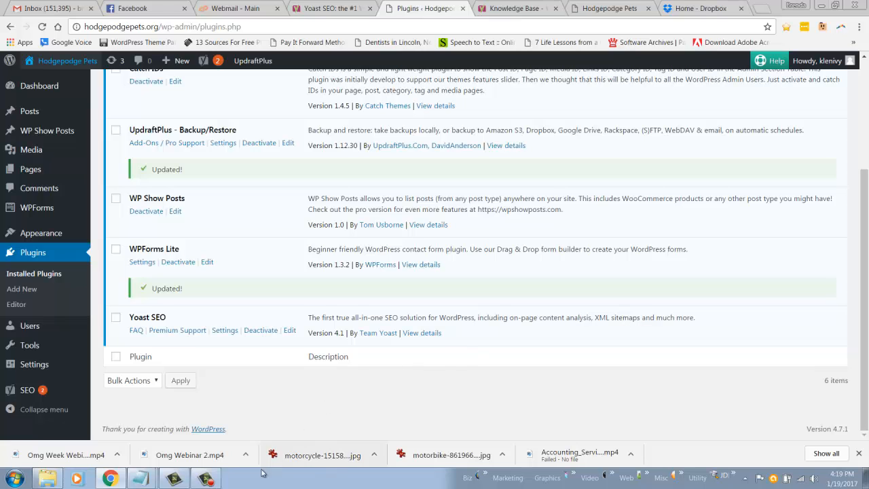
{"action": "left_click", "coordinate": [207, 479]}
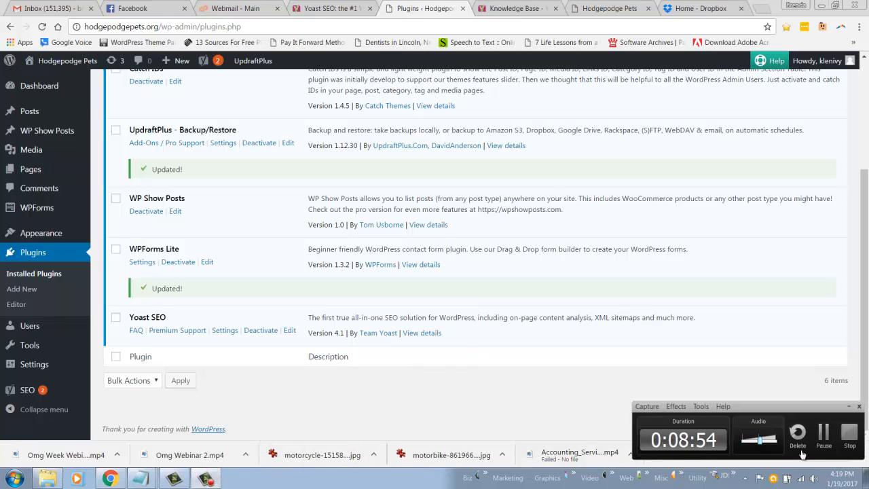